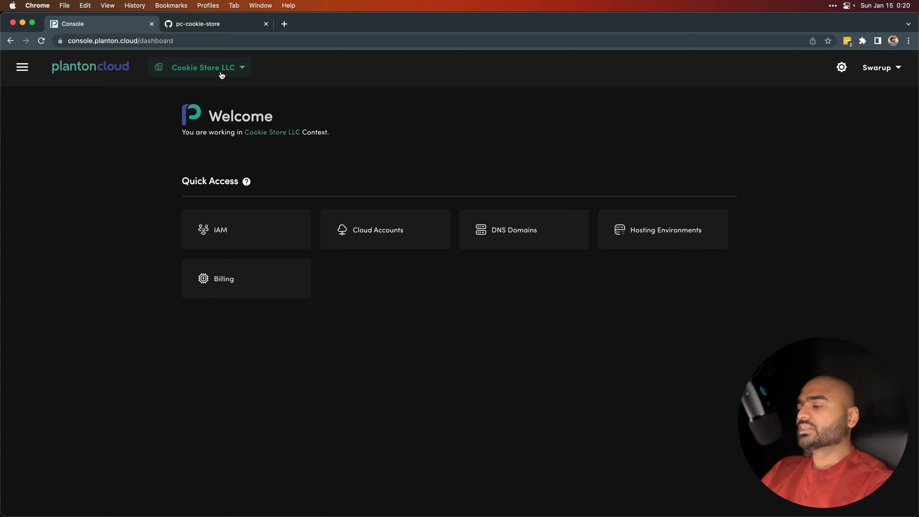
Step: Open the context selector to review the available companies and products, then close it
{"action": "left_click", "coordinate": [219, 71]}
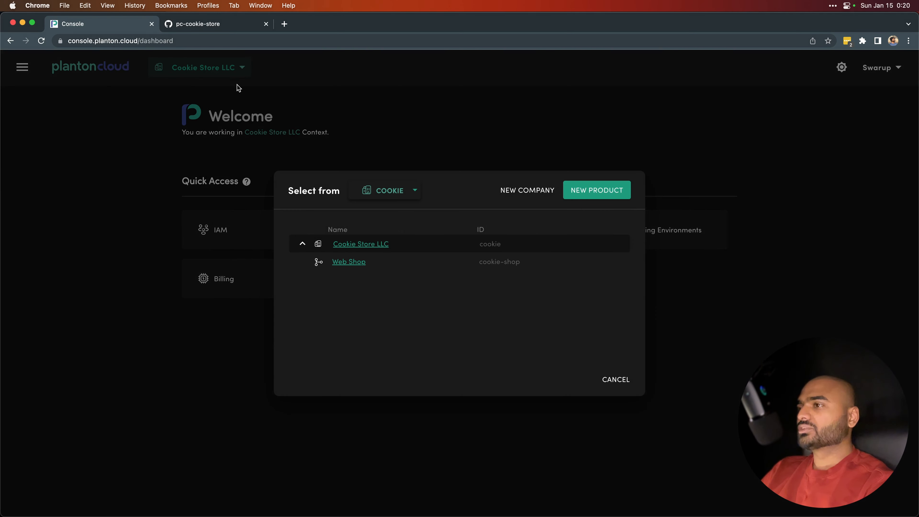
{"action": "left_click", "coordinate": [273, 152]}
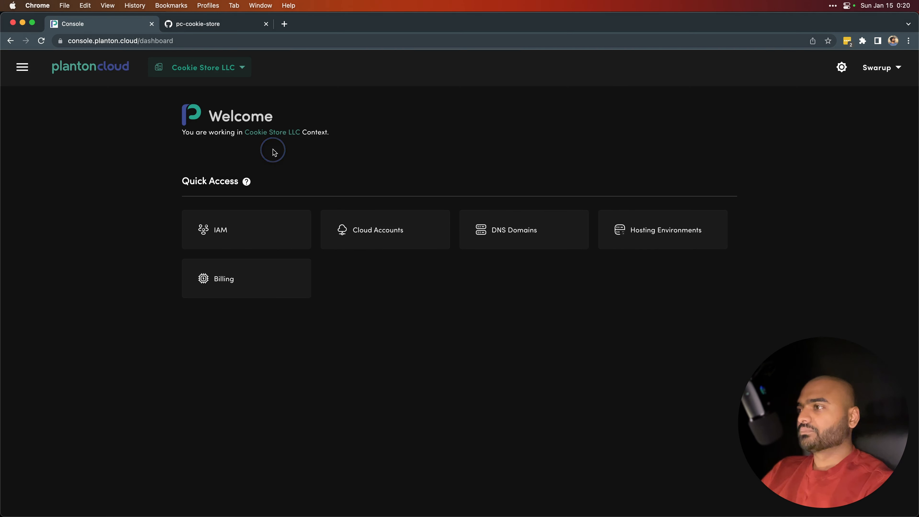
{"action": "left_click", "coordinate": [221, 72]}
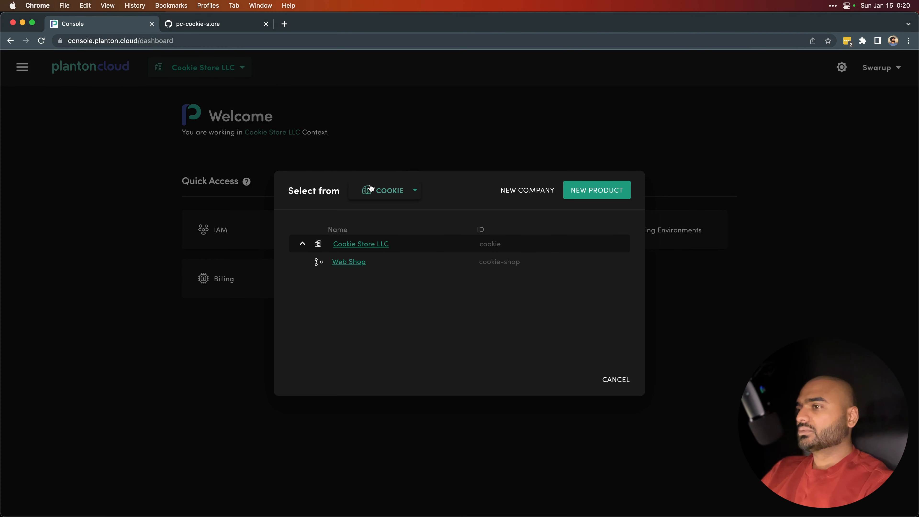
{"action": "left_click", "coordinate": [159, 104]}
Step: Open Code Servers under Source Code and choose the Web Shop product as context
{"action": "left_click", "coordinate": [23, 67]}
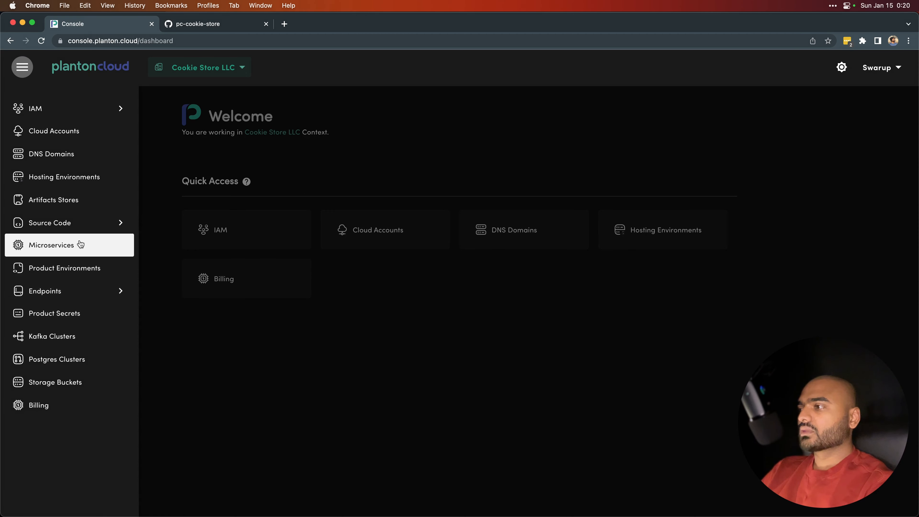
{"action": "mouse_move", "coordinate": [135, 232]}
{"action": "left_click", "coordinate": [155, 251]}
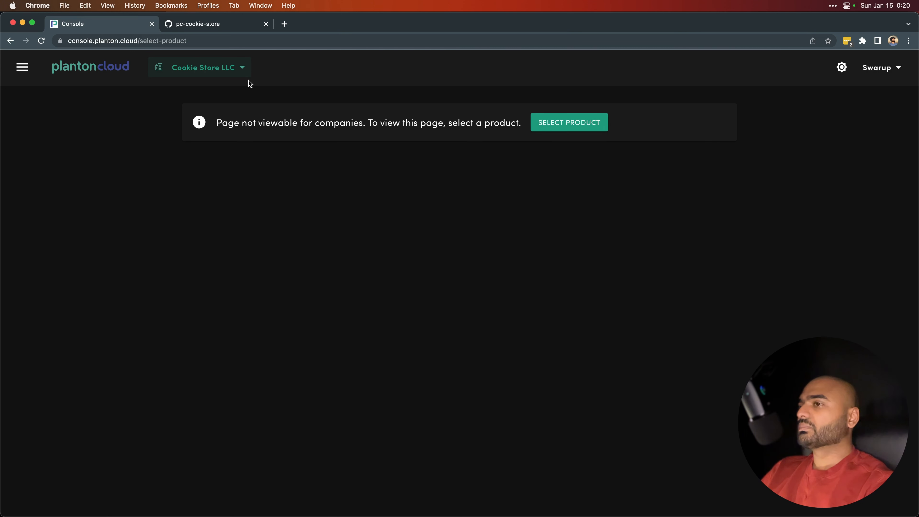
{"action": "left_click", "coordinate": [559, 125]}
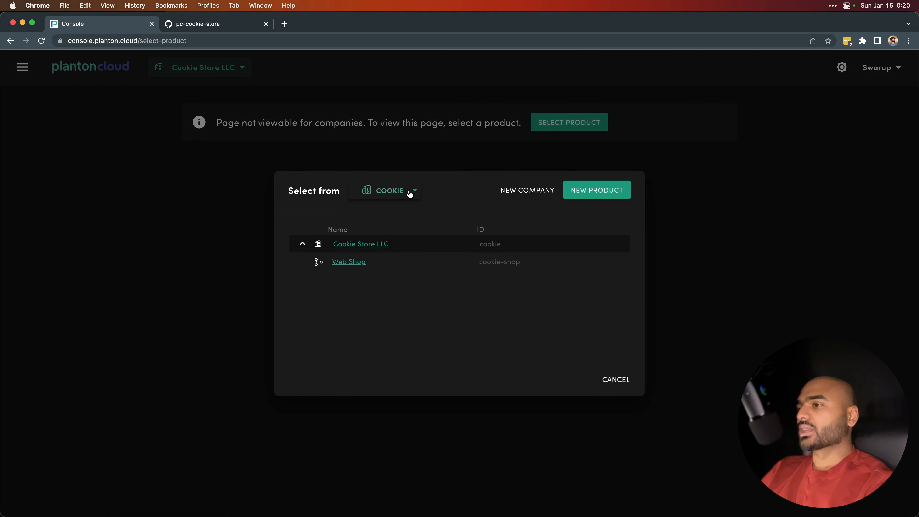
{"action": "left_click", "coordinate": [349, 262]}
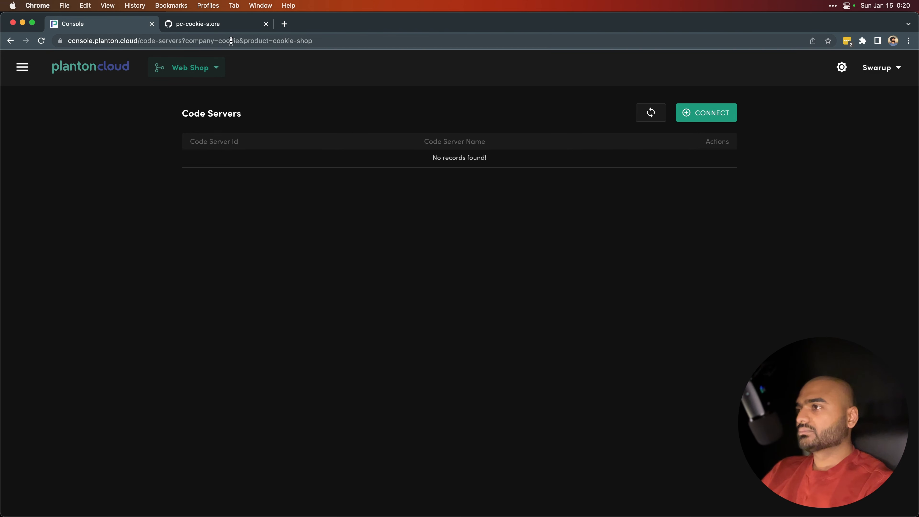
Step: Start connecting a new code server and set its provider to GITHUB
{"action": "left_click", "coordinate": [700, 114]}
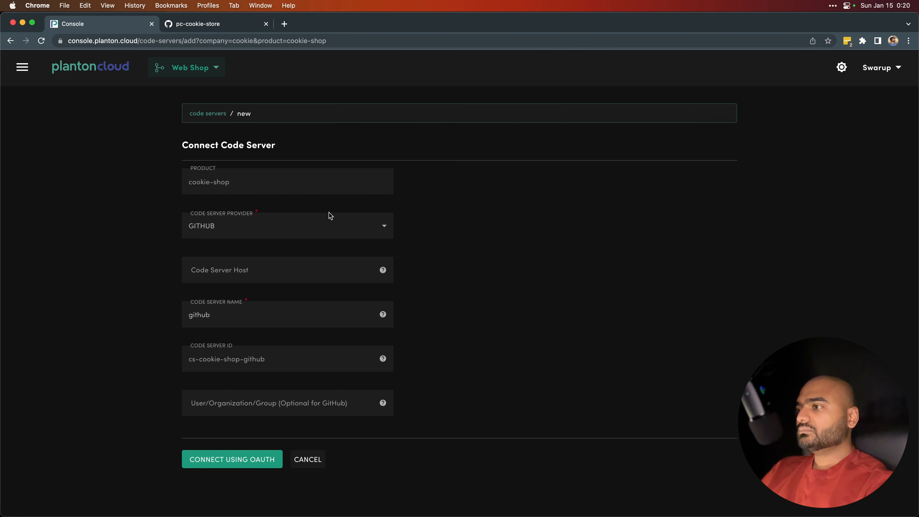
{"action": "left_click", "coordinate": [284, 222]}
{"action": "left_click", "coordinate": [247, 268]}
{"action": "left_click", "coordinate": [240, 232]}
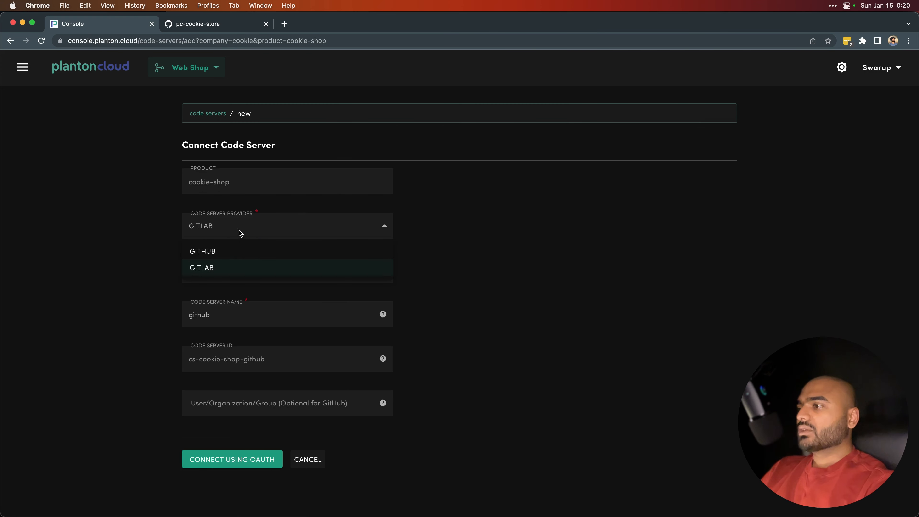
{"action": "left_click", "coordinate": [214, 256]}
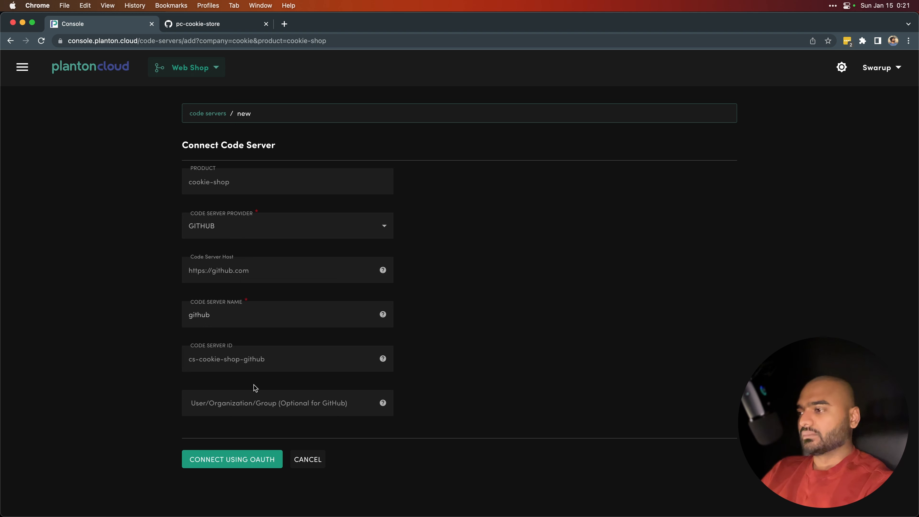
Step: Examine the code server name and the code server ID fields
{"action": "left_click_drag", "start_coordinate": [223, 313], "coordinate": [154, 313]}
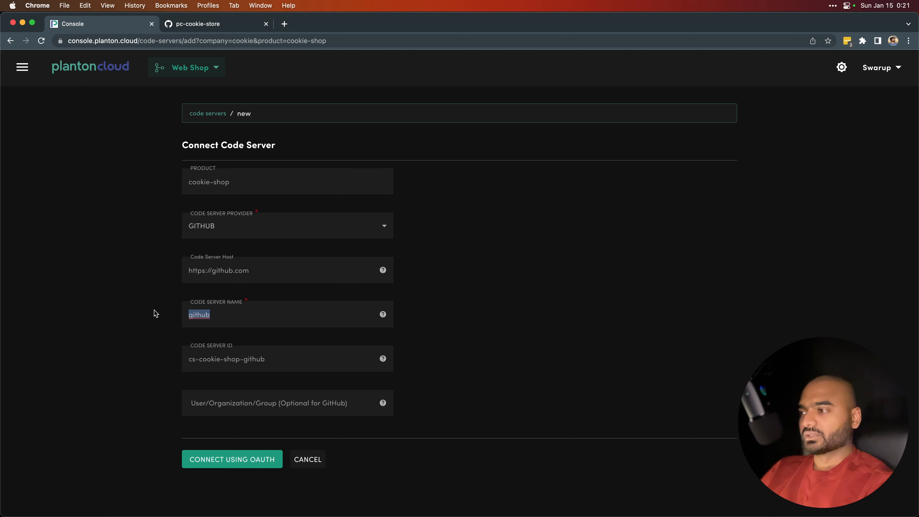
{"action": "left_click", "coordinate": [220, 316]}
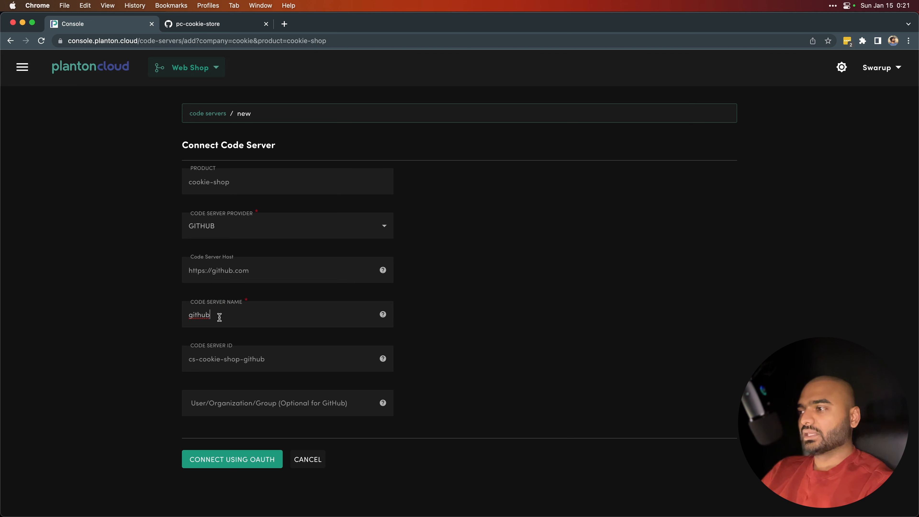
{"action": "double_click", "coordinate": [198, 316]}
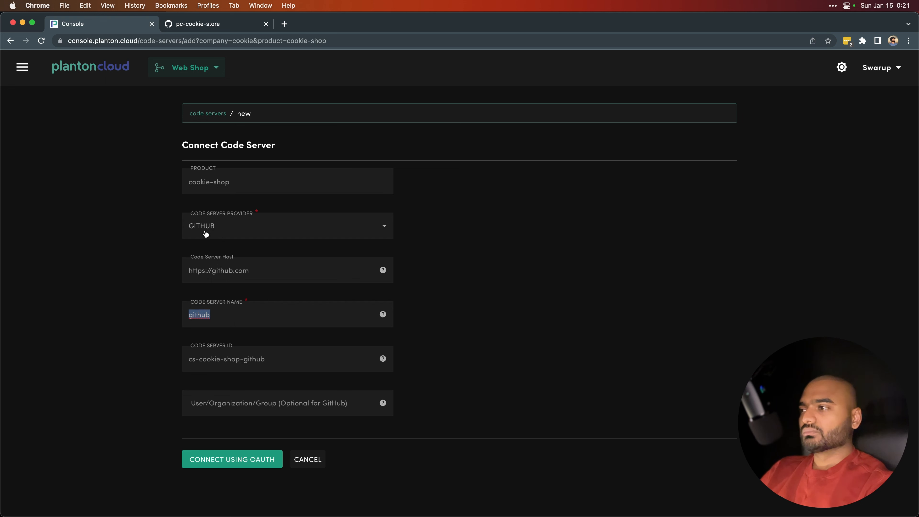
{"action": "left_click", "coordinate": [221, 319]}
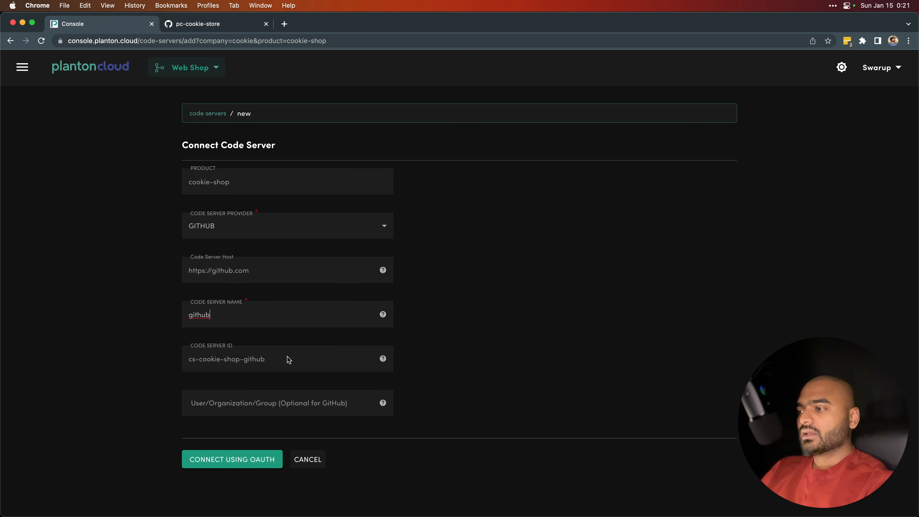
{"action": "left_click", "coordinate": [236, 360]}
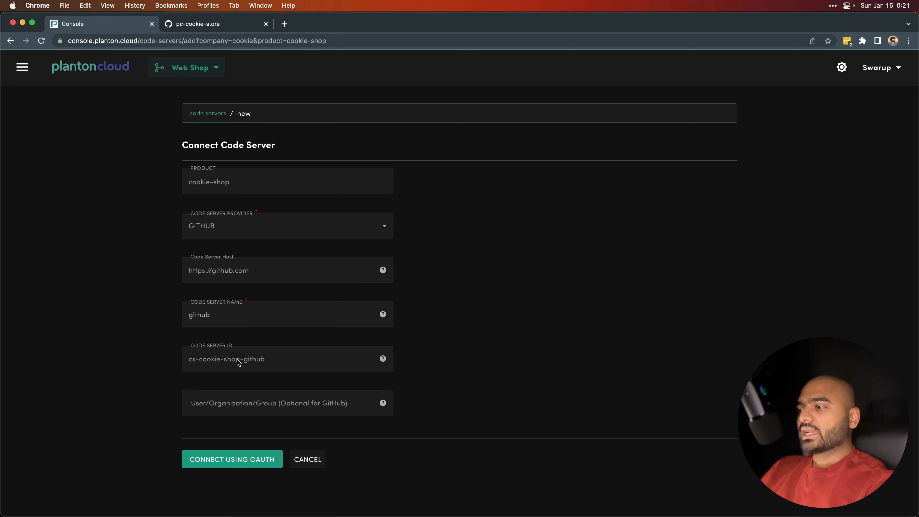
{"action": "left_click_drag", "start_coordinate": [189, 362], "coordinate": [198, 363]}
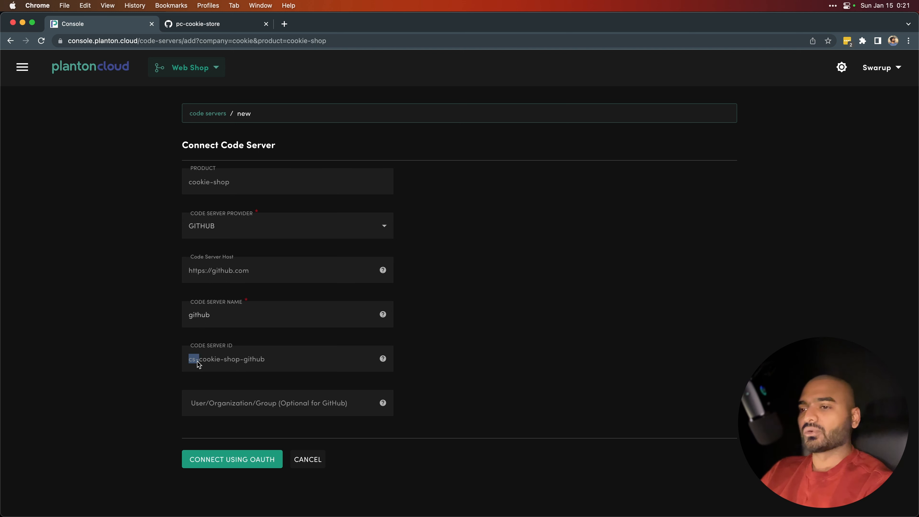
{"action": "left_click_drag", "start_coordinate": [198, 362], "coordinate": [242, 364]}
{"action": "left_click", "coordinate": [202, 362]}
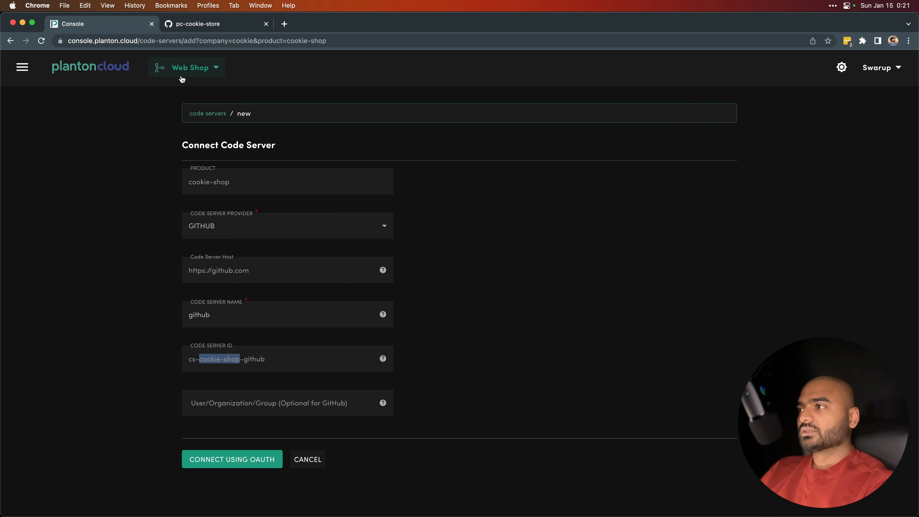
{"action": "left_click", "coordinate": [200, 372]}
{"action": "left_click_drag", "start_coordinate": [200, 360], "coordinate": [239, 364]}
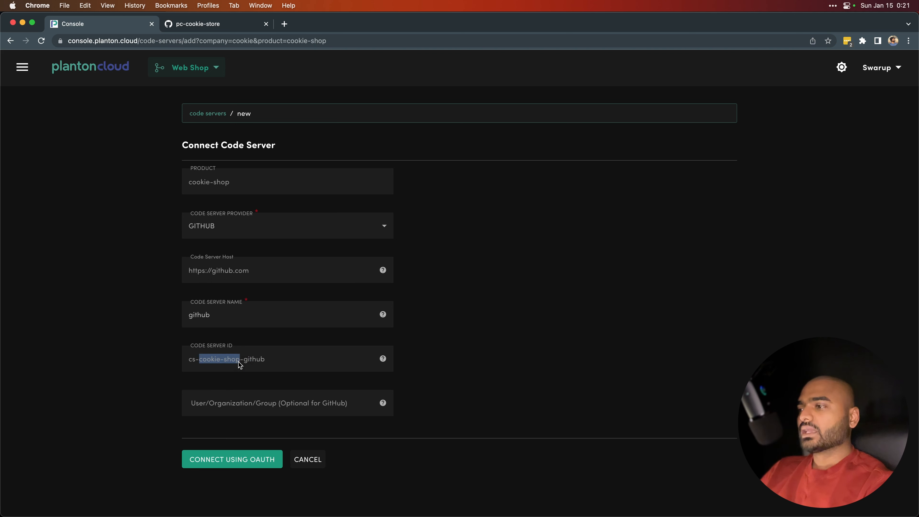
{"action": "double_click", "coordinate": [250, 360]}
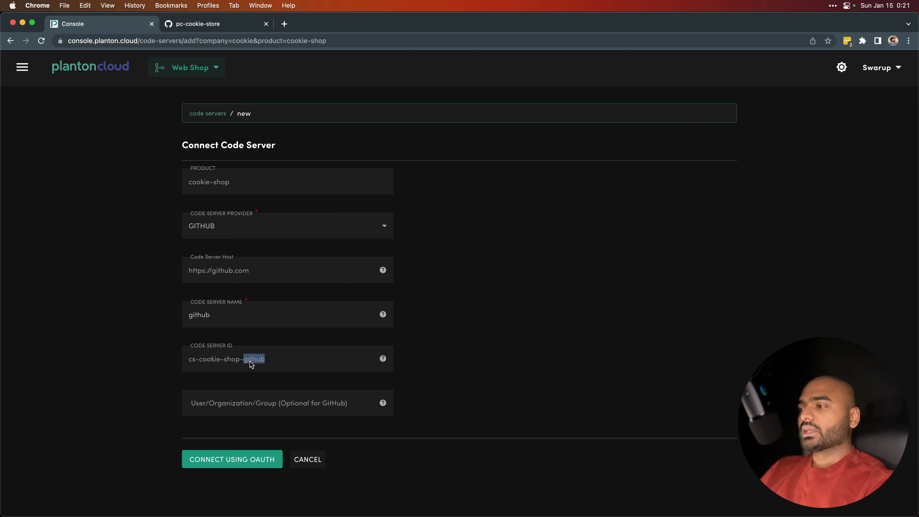
Step: Temporarily change the last letter of the code server name and restore it to github
{"action": "left_click", "coordinate": [220, 312]}
{"action": "key", "text": "BackSpace"}
{"action": "type", "text": "d"}
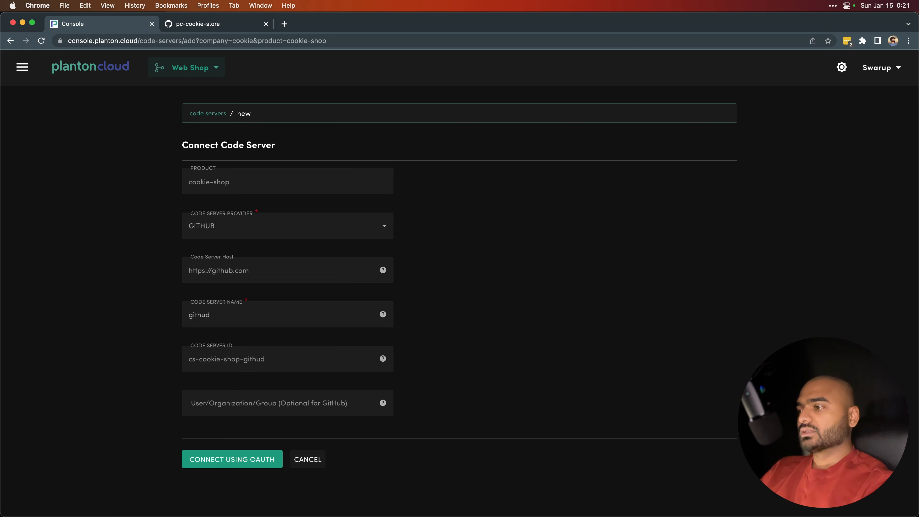
{"action": "key", "text": "BackSpace"}
{"action": "type", "text": "ds"}
{"action": "key", "text": "BackSpace"}
{"action": "key", "text": "BackSpace"}
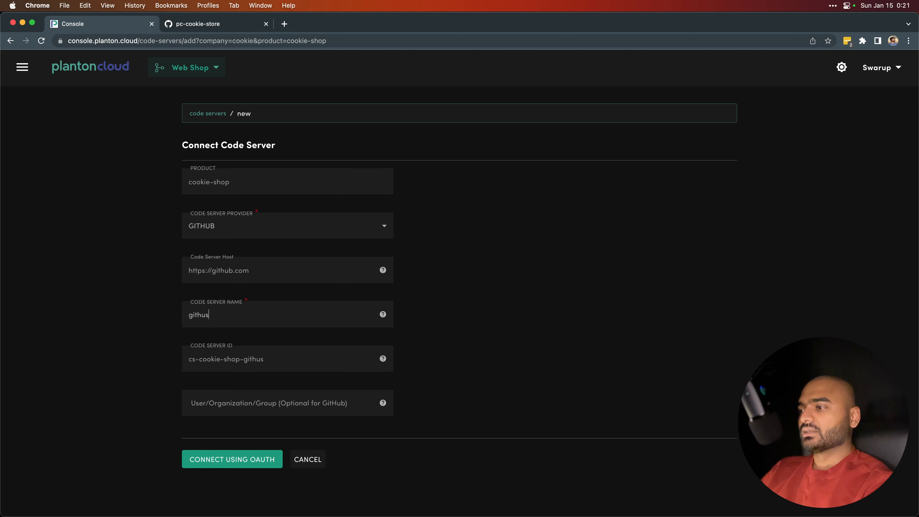
{"action": "type", "text": "b"}
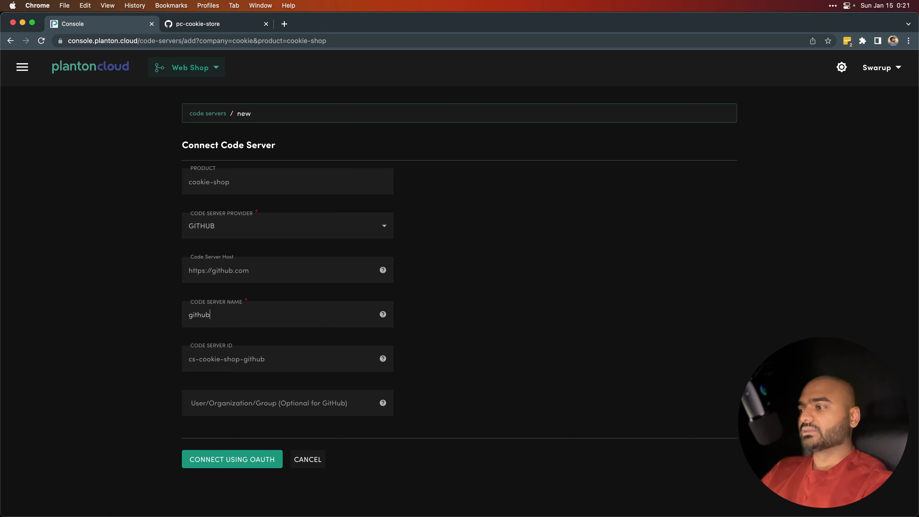
Step: Leave the user/organization field empty and connect the code server using OAuth
{"action": "left_click", "coordinate": [230, 409]}
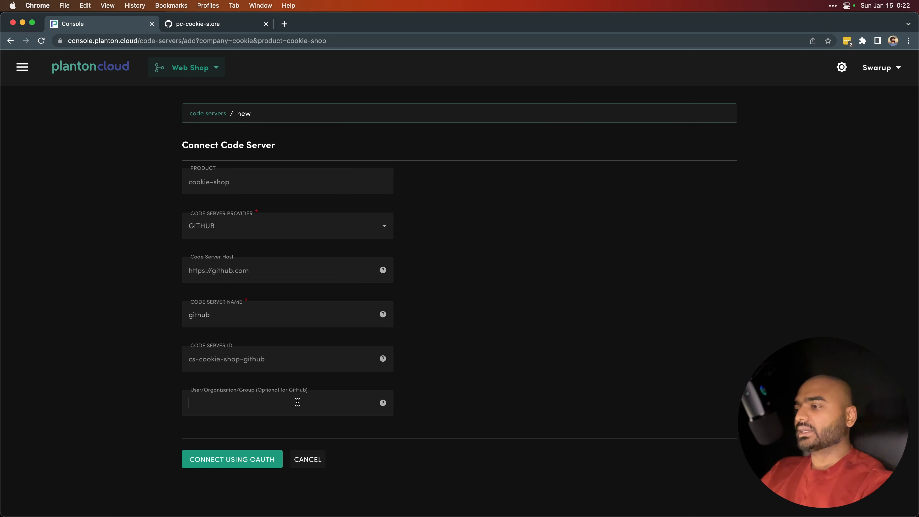
{"action": "left_click", "coordinate": [460, 421]}
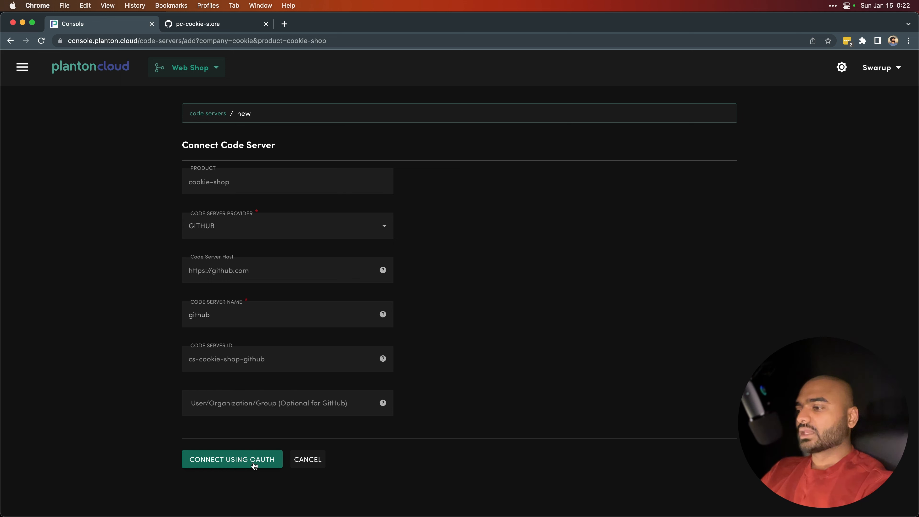
{"action": "left_click", "coordinate": [237, 465]}
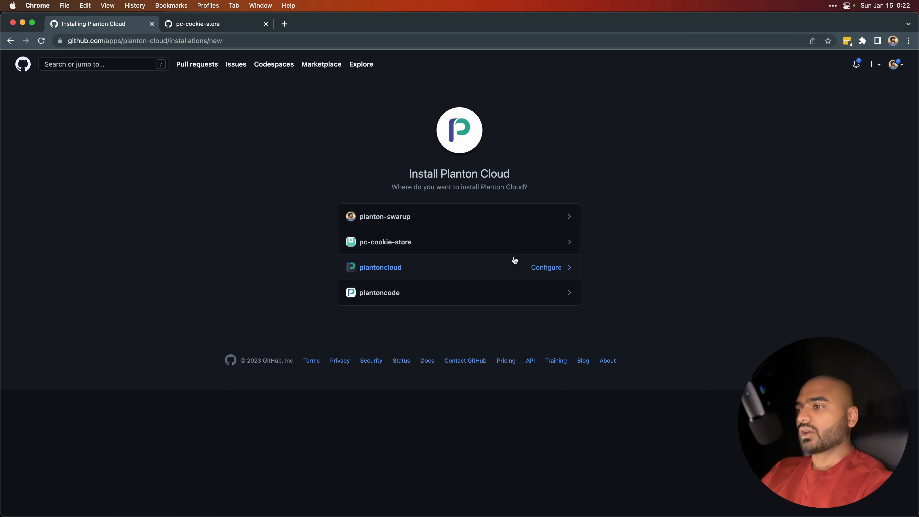
Step: Install and authorize Planton Cloud on the pc-cookie-store organization for all repositories
{"action": "left_click", "coordinate": [398, 244]}
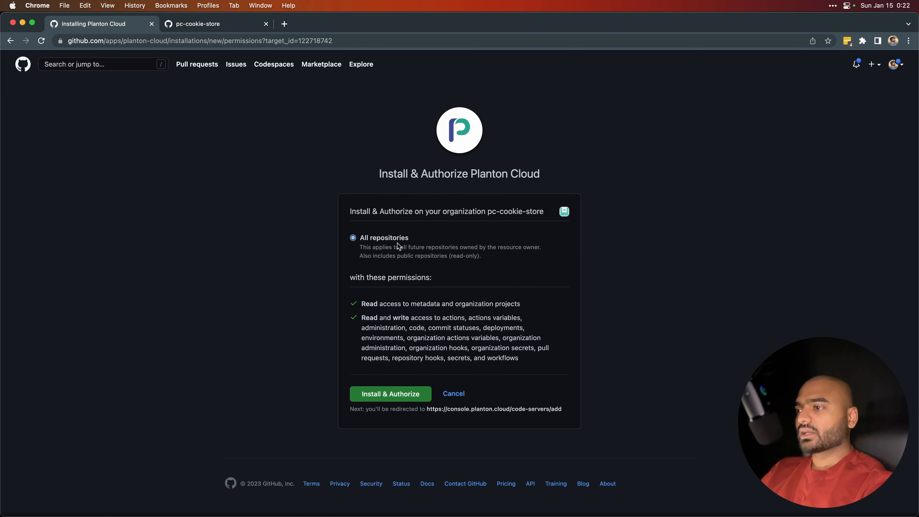
{"action": "left_click_drag", "start_coordinate": [362, 318], "coordinate": [523, 357]}
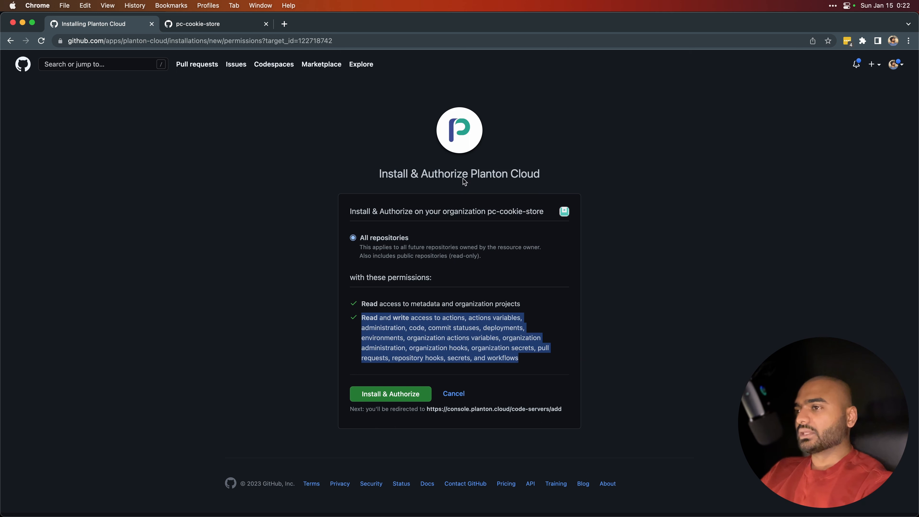
{"action": "left_click", "coordinate": [390, 394]}
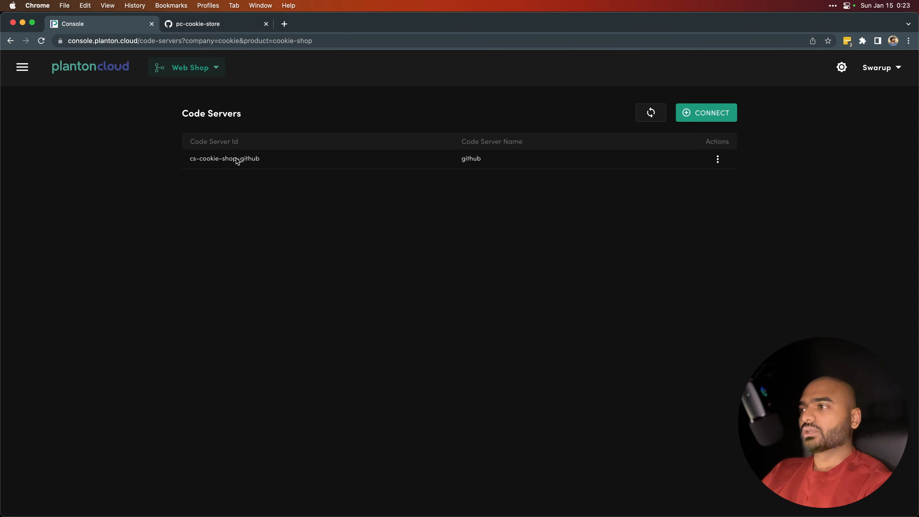
Step: Switch to the pc-cookie-store GitHub tab and start creating a new repository in the organization
{"action": "left_click", "coordinate": [22, 67]}
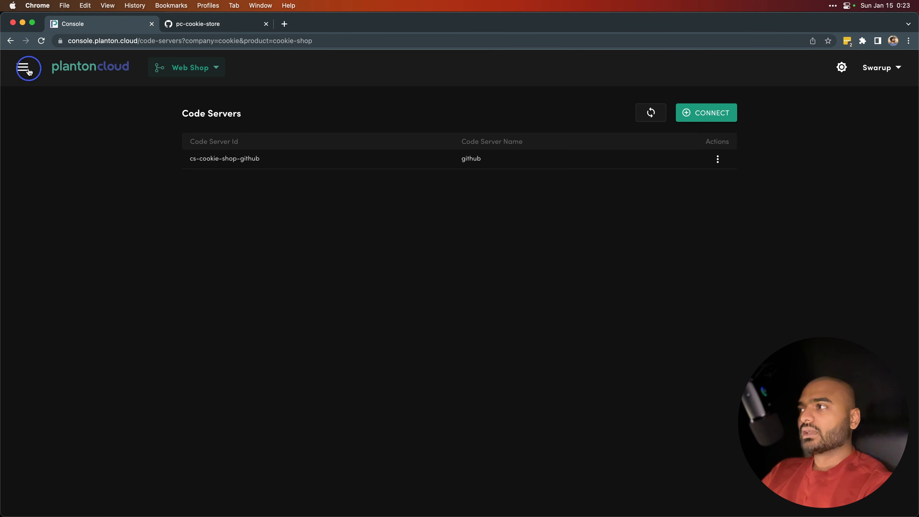
{"action": "left_click", "coordinate": [216, 26]}
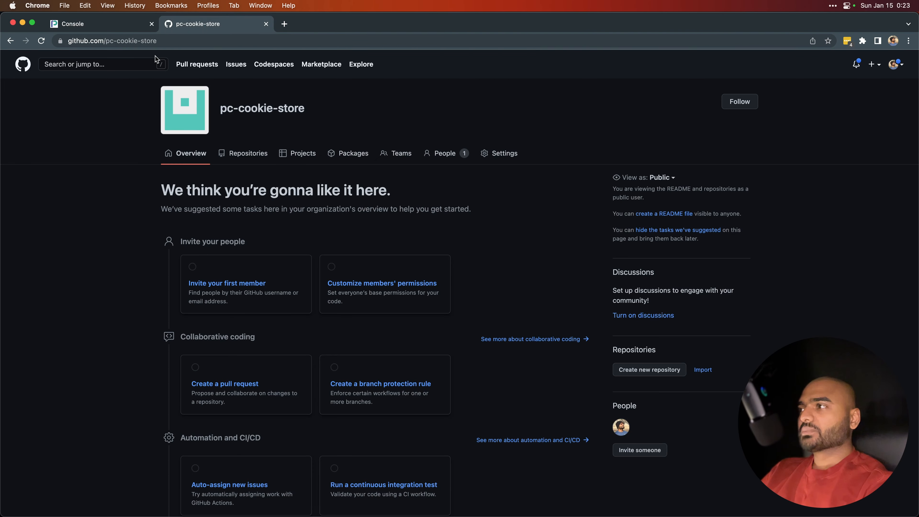
{"action": "left_click", "coordinate": [249, 154]}
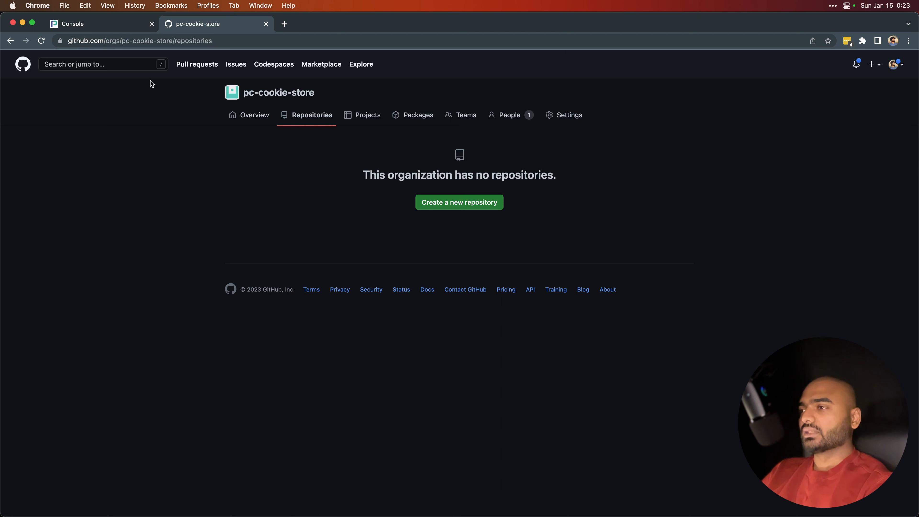
{"action": "left_click", "coordinate": [440, 205]}
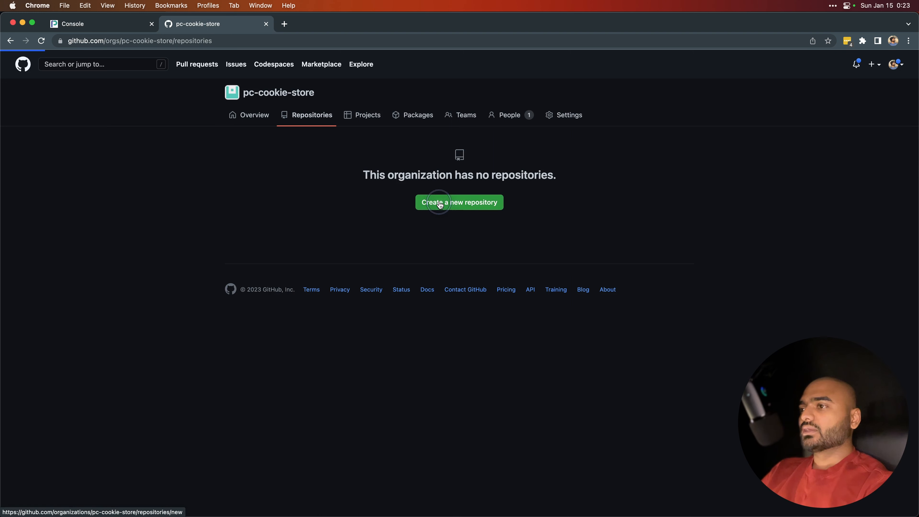
Step: Name the new repository test and set its visibility to Private
{"action": "type", "text": "tst"}
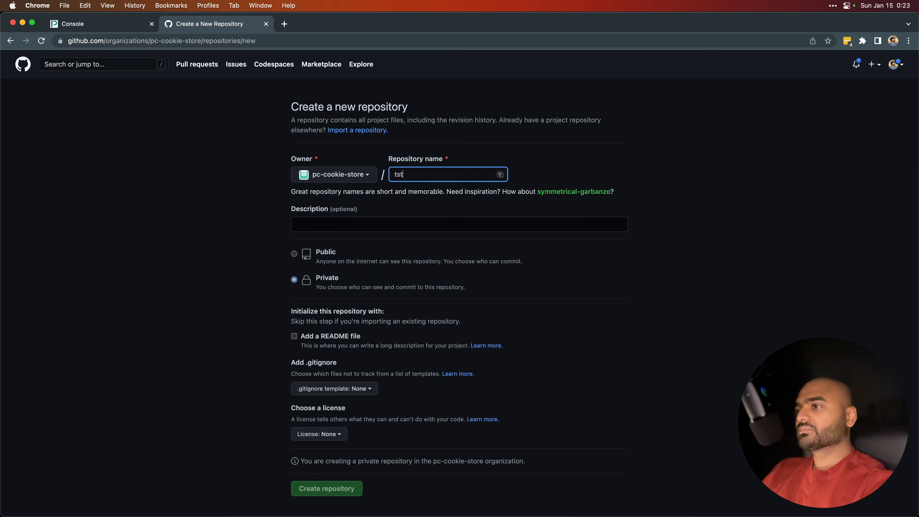
{"action": "key", "text": "BackSpace"}
{"action": "type", "text": "est"}
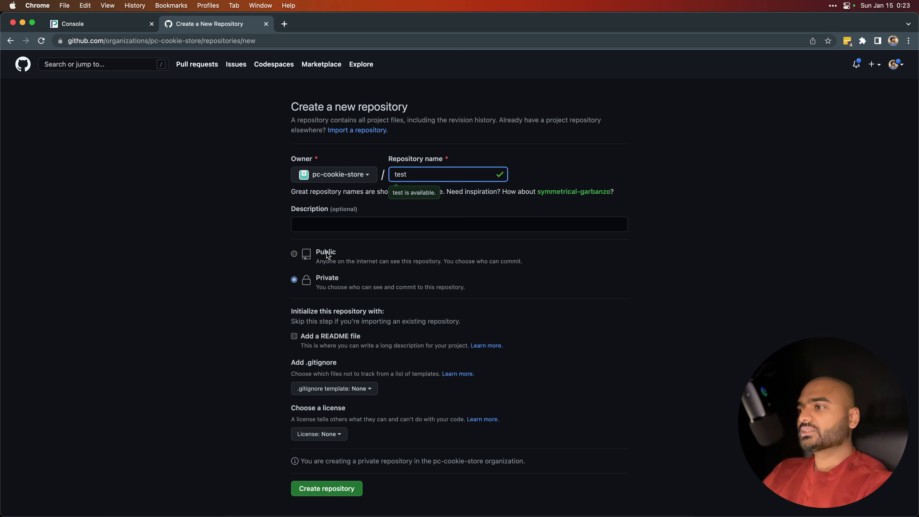
{"action": "left_click", "coordinate": [327, 252]}
{"action": "left_click", "coordinate": [321, 279]}
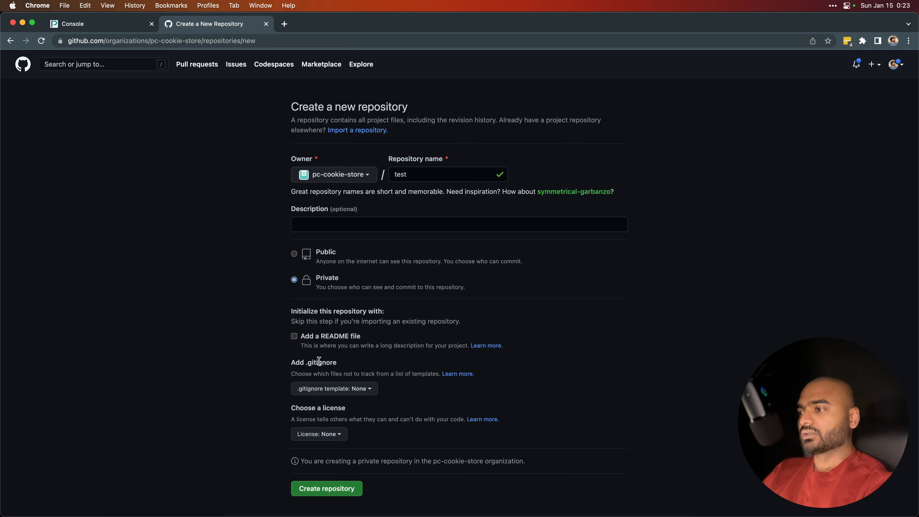
Step: Add a README file and create the private test repository in the pc-cookie-store organization
{"action": "left_click", "coordinate": [294, 337]}
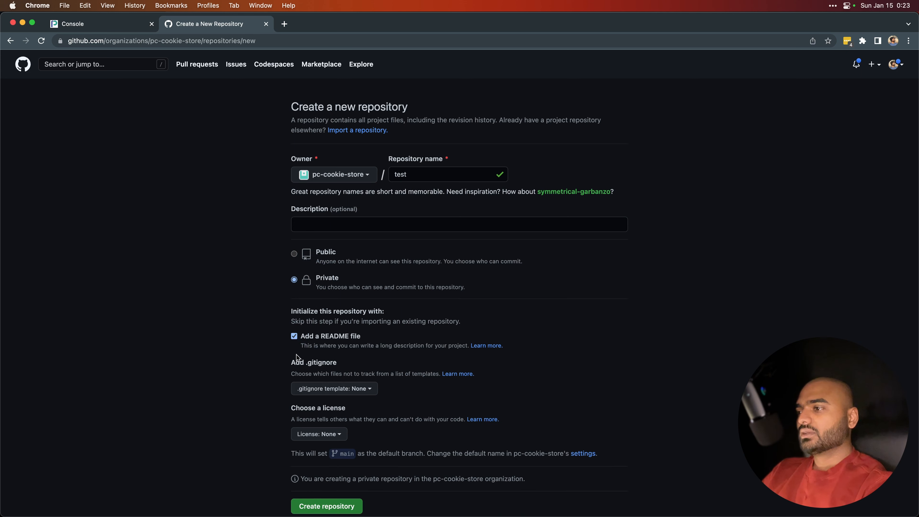
{"action": "left_click", "coordinate": [317, 505]}
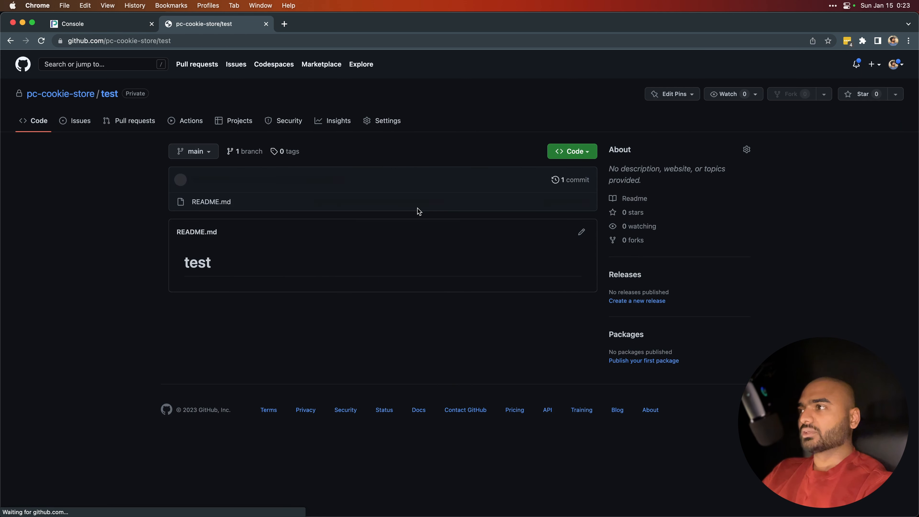
Step: Return to the console tab and open the Web Shop product's code projects under Source Code
{"action": "left_click", "coordinate": [134, 24]}
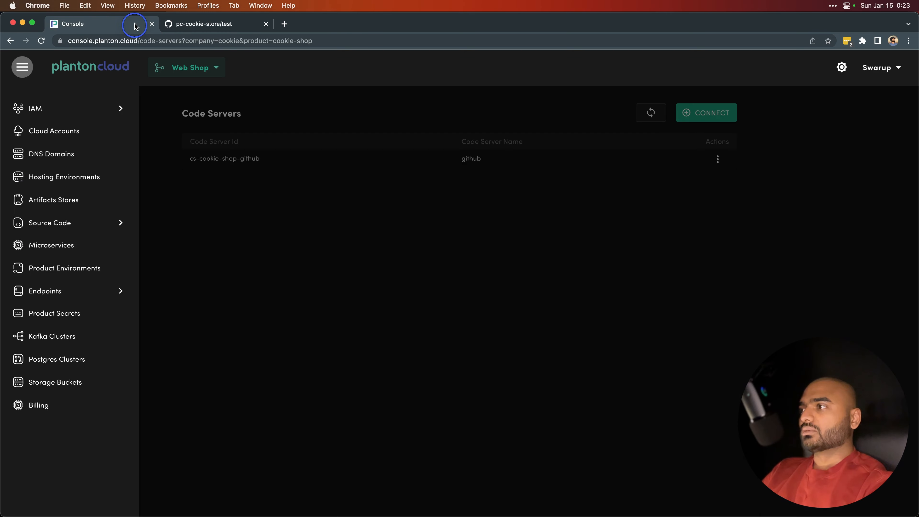
{"action": "left_click", "coordinate": [116, 222]}
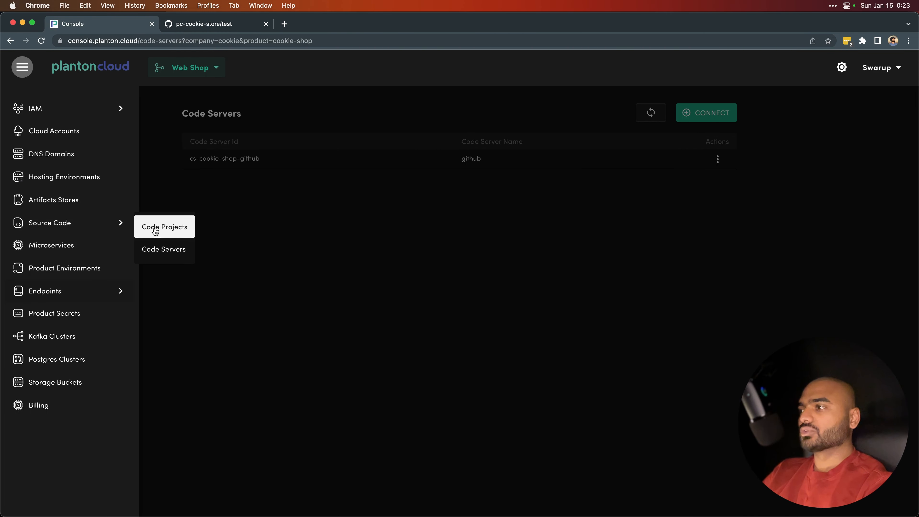
{"action": "left_click", "coordinate": [155, 230]}
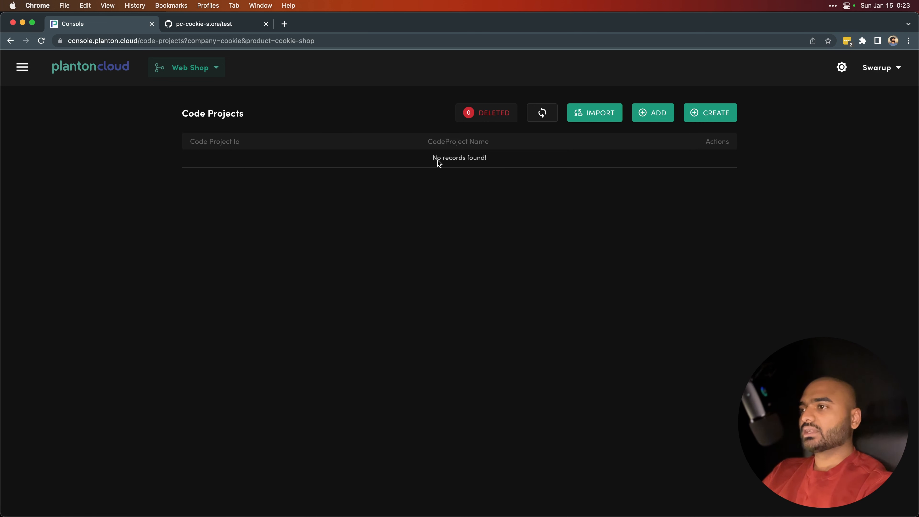
Step: Synchronize the code projects from the connected code server
{"action": "left_click_drag", "start_coordinate": [439, 163], "coordinate": [495, 158]}
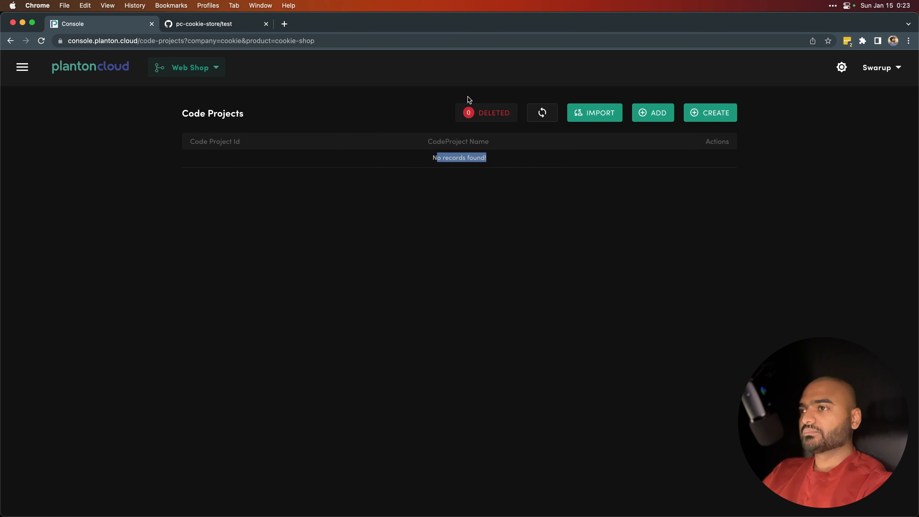
{"action": "left_click", "coordinate": [588, 113]}
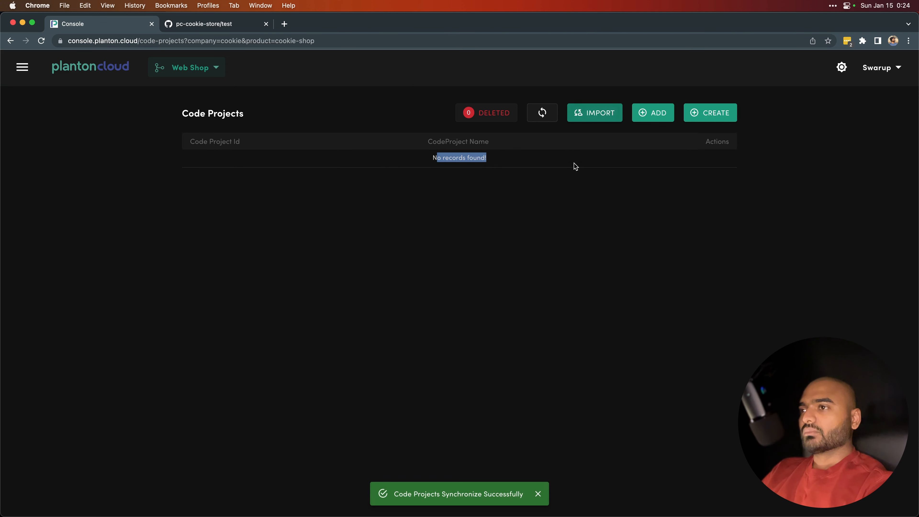
{"action": "left_click", "coordinate": [549, 116]}
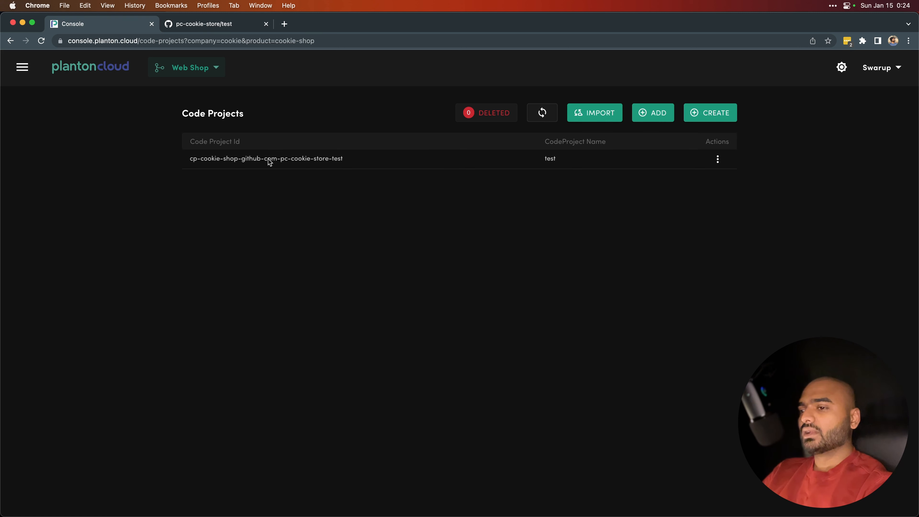
Step: Examine the parts of the synchronized test code project's ID
{"action": "left_click_drag", "start_coordinate": [346, 160], "coordinate": [188, 160]}
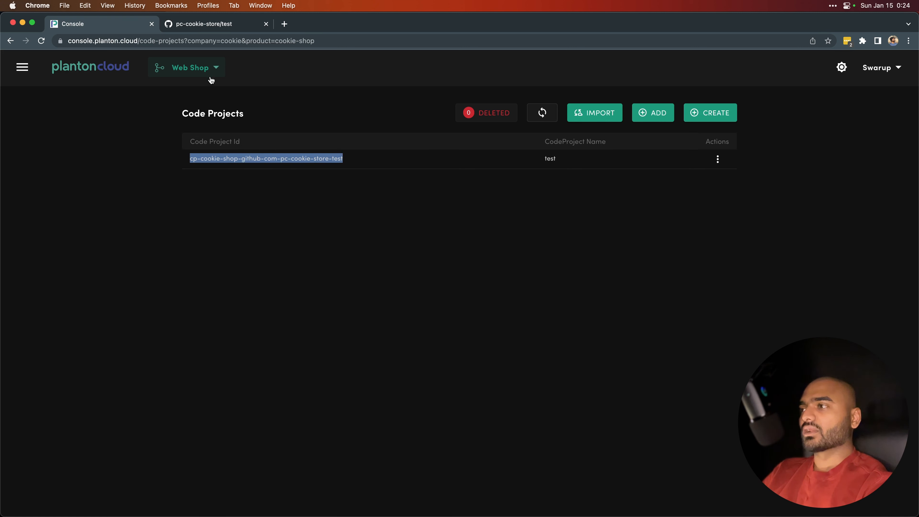
{"action": "left_click", "coordinate": [280, 156]}
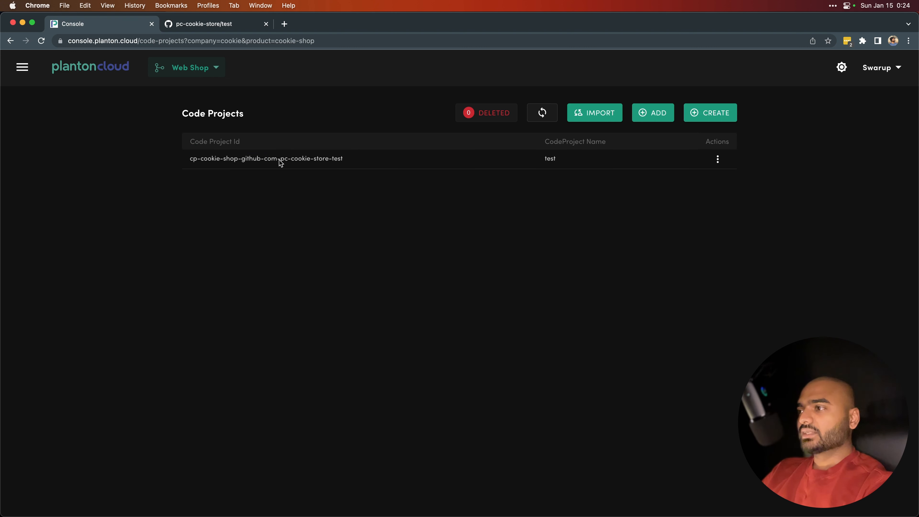
{"action": "left_click_drag", "start_coordinate": [190, 158], "coordinate": [343, 159]}
{"action": "left_click", "coordinate": [317, 158]}
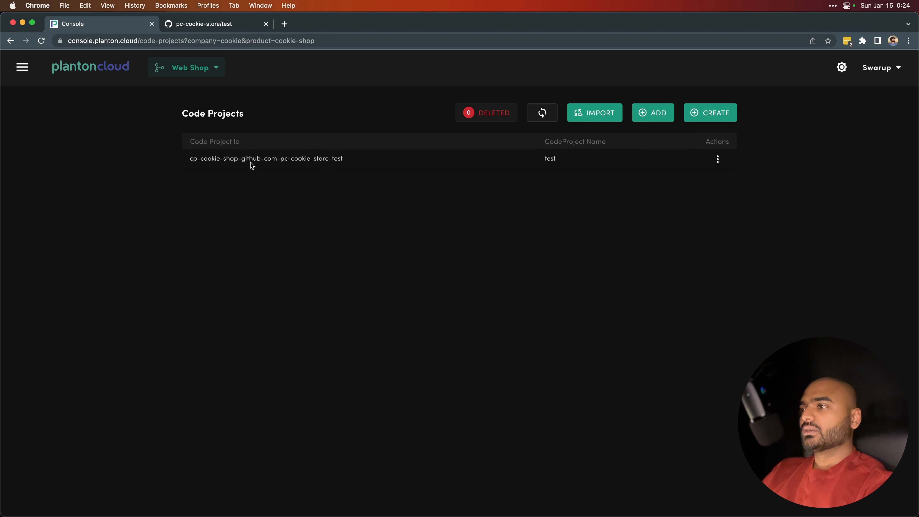
{"action": "left_click_drag", "start_coordinate": [237, 162], "coordinate": [191, 160]}
{"action": "left_click", "coordinate": [202, 159]}
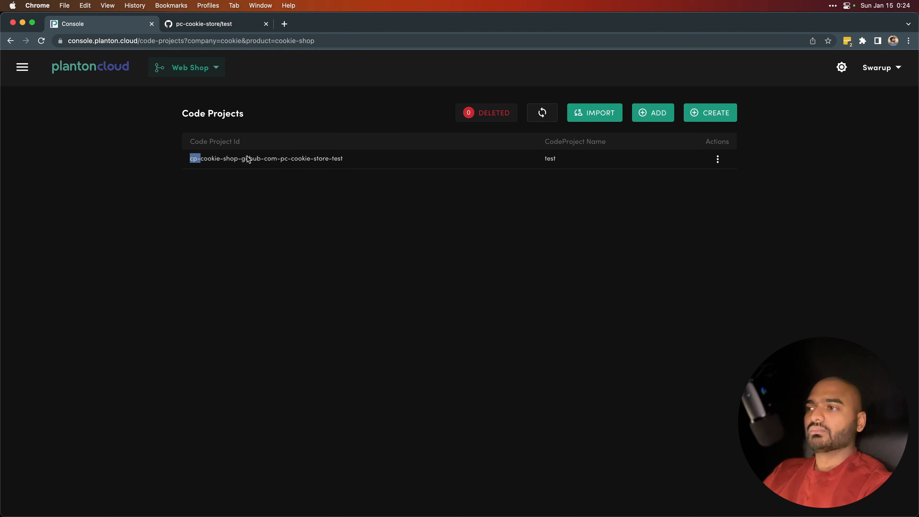
{"action": "left_click", "coordinate": [217, 160]}
{"action": "left_click_drag", "start_coordinate": [200, 160], "coordinate": [239, 163]}
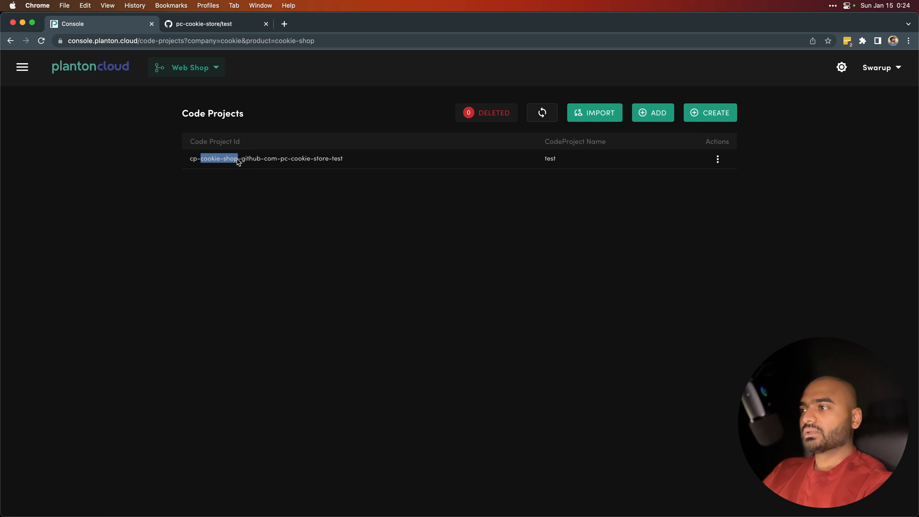
{"action": "left_click", "coordinate": [250, 162]}
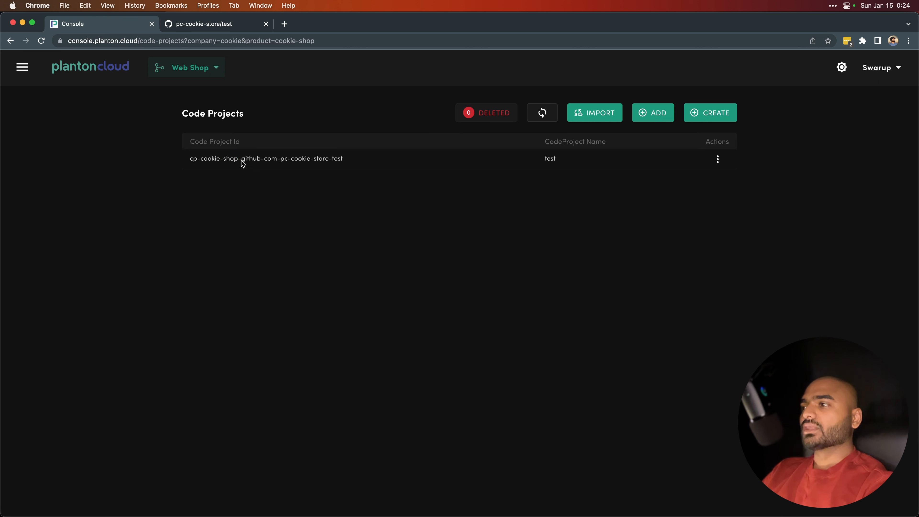
{"action": "left_click_drag", "start_coordinate": [241, 163], "coordinate": [345, 163]}
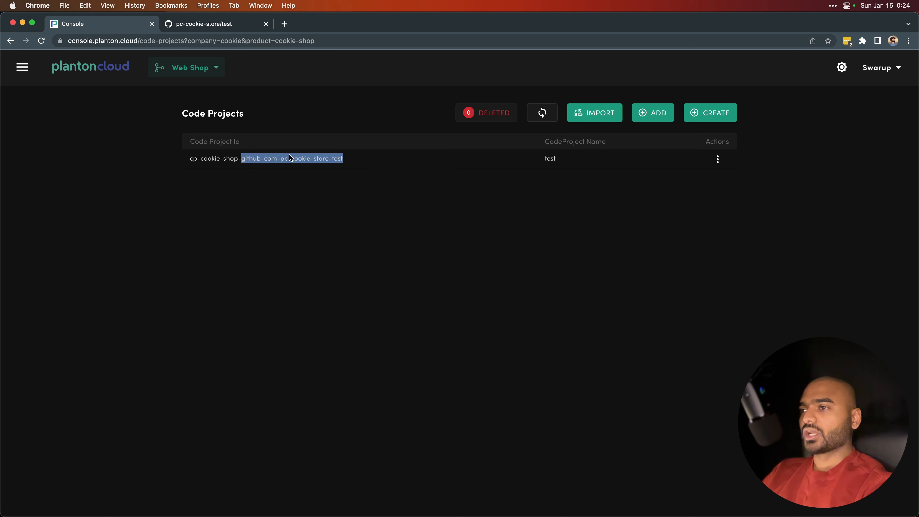
{"action": "left_click", "coordinate": [373, 165]}
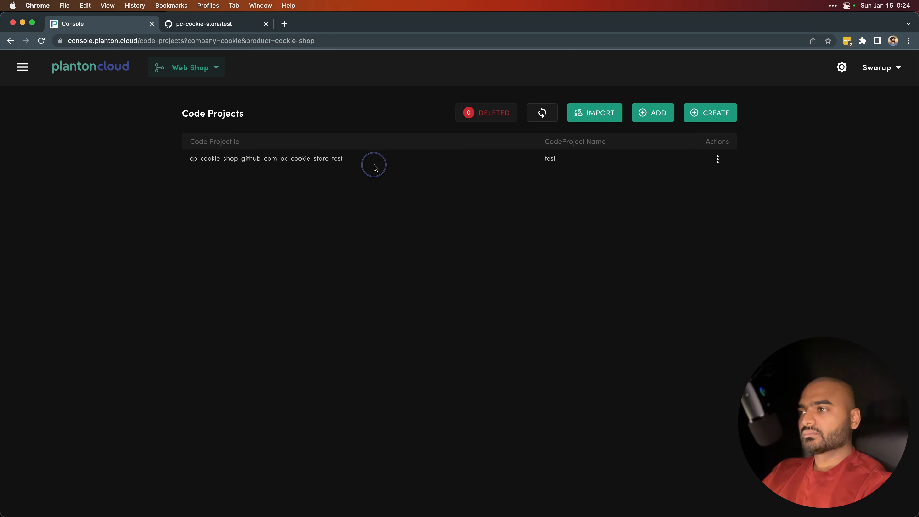
Step: Open the test code project's Git repository from its actions and return to the console tab
{"action": "left_click", "coordinate": [721, 162]}
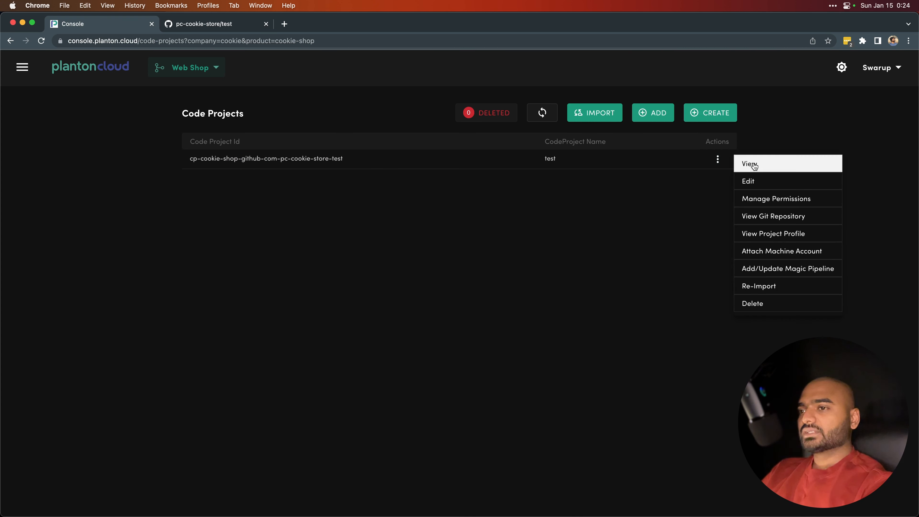
{"action": "left_click", "coordinate": [765, 213]}
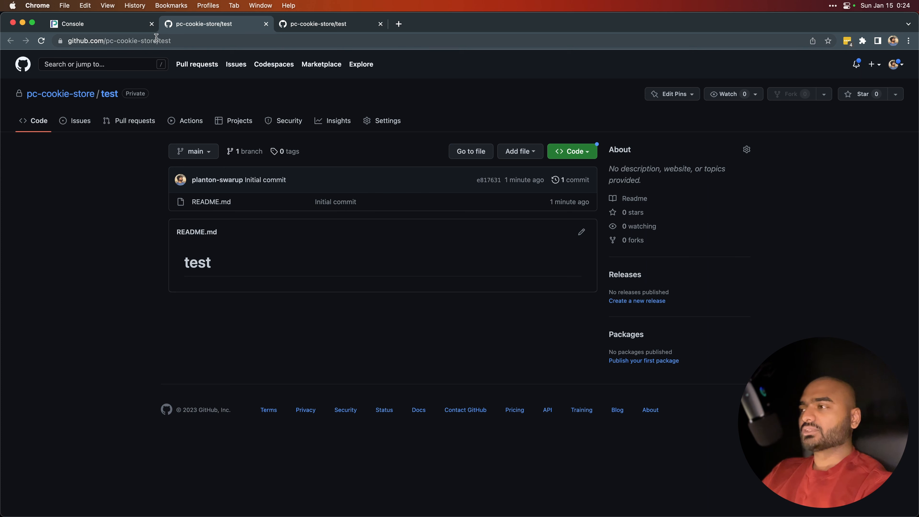
{"action": "left_click", "coordinate": [114, 26]}
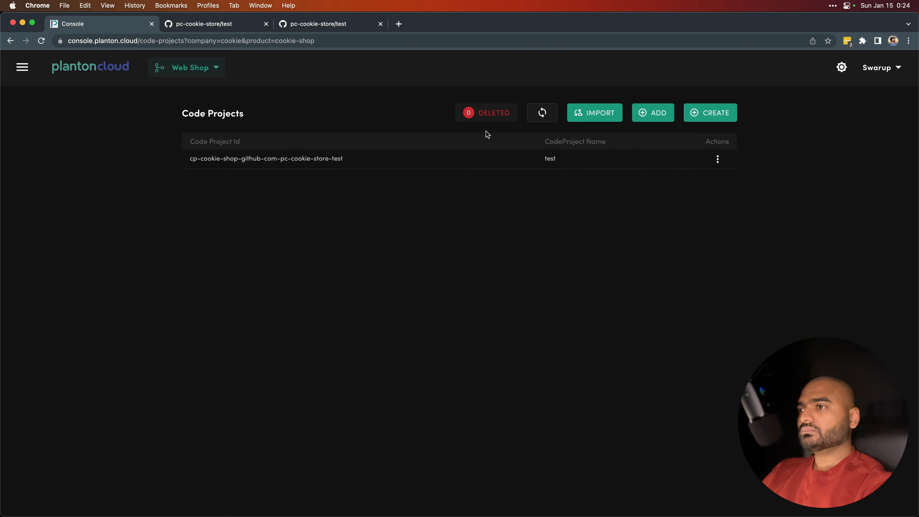
Step: Start creating a new code project for the Web Shop product
{"action": "left_click", "coordinate": [718, 160]}
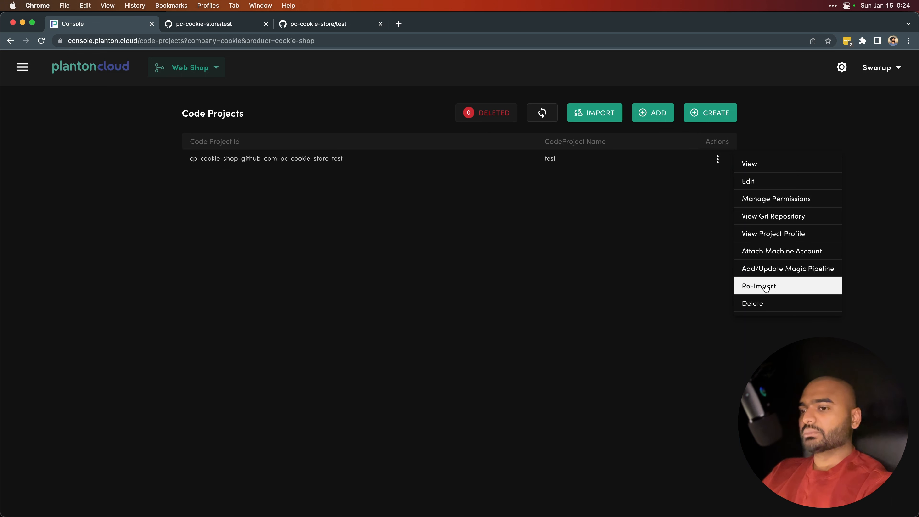
{"action": "left_click", "coordinate": [601, 215]}
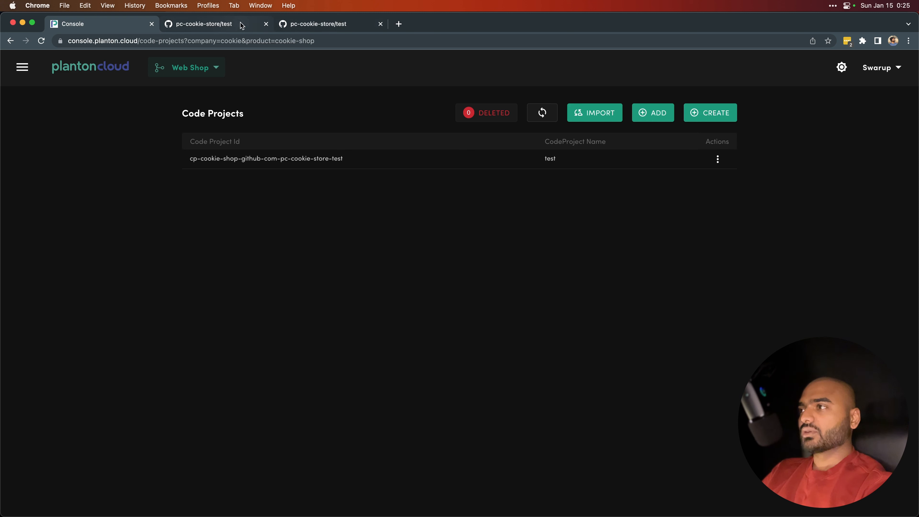
{"action": "triple_click", "coordinate": [233, 112]}
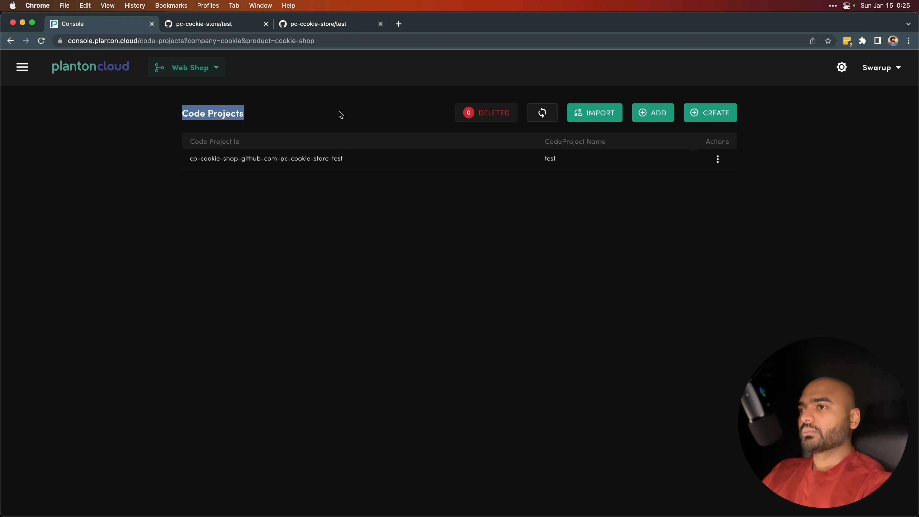
{"action": "left_click", "coordinate": [709, 115]}
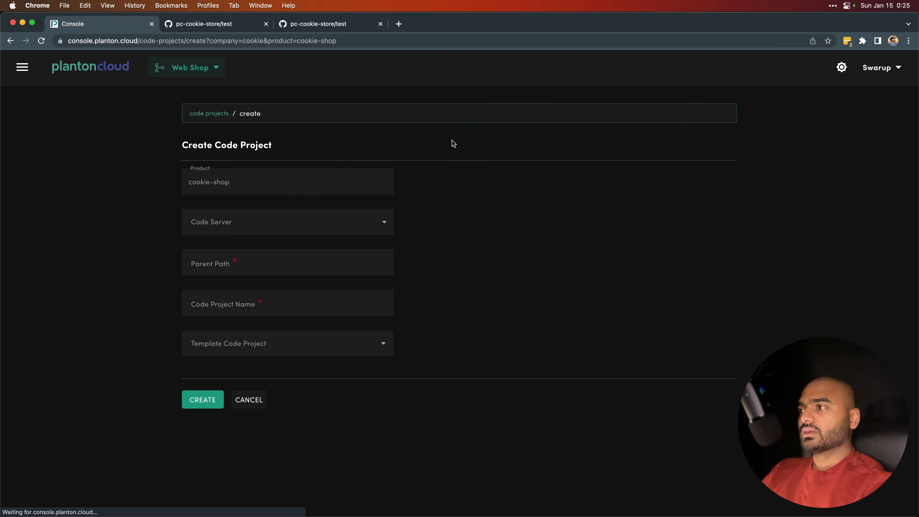